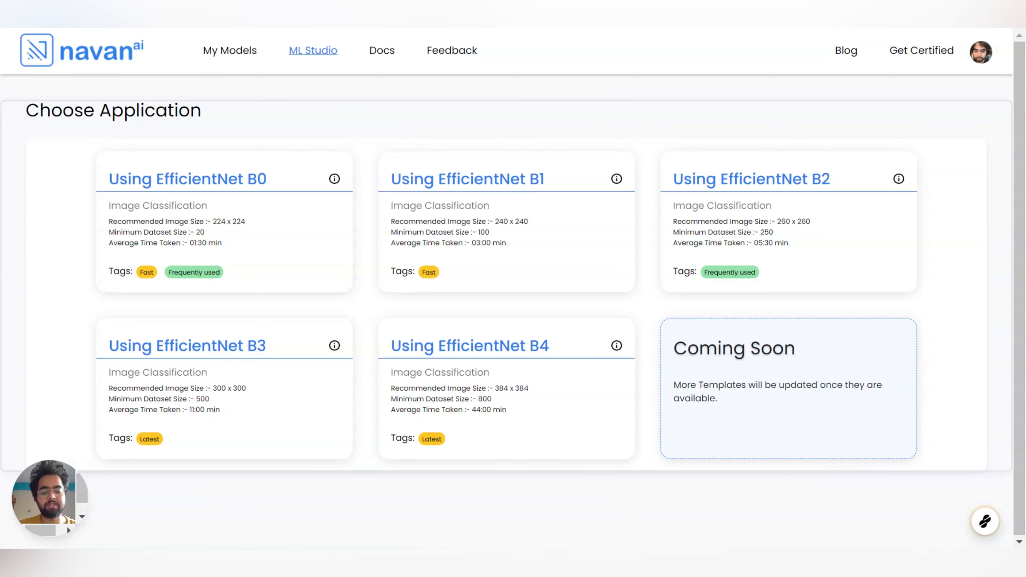
Create an image classification model using EfficientNet B2 and name it "Lumpy skin disease".
left_click(757, 189)
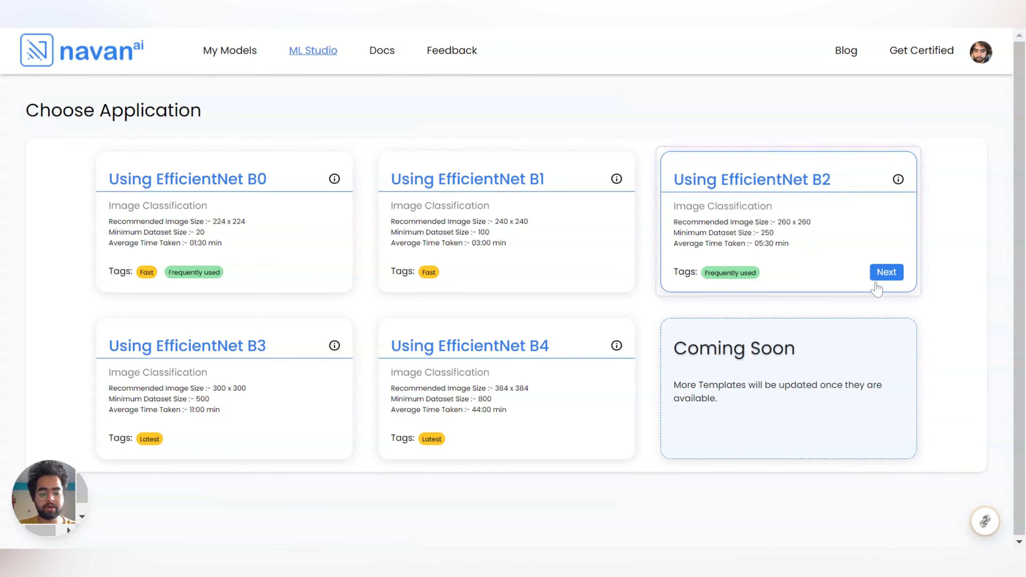
left_click(883, 274)
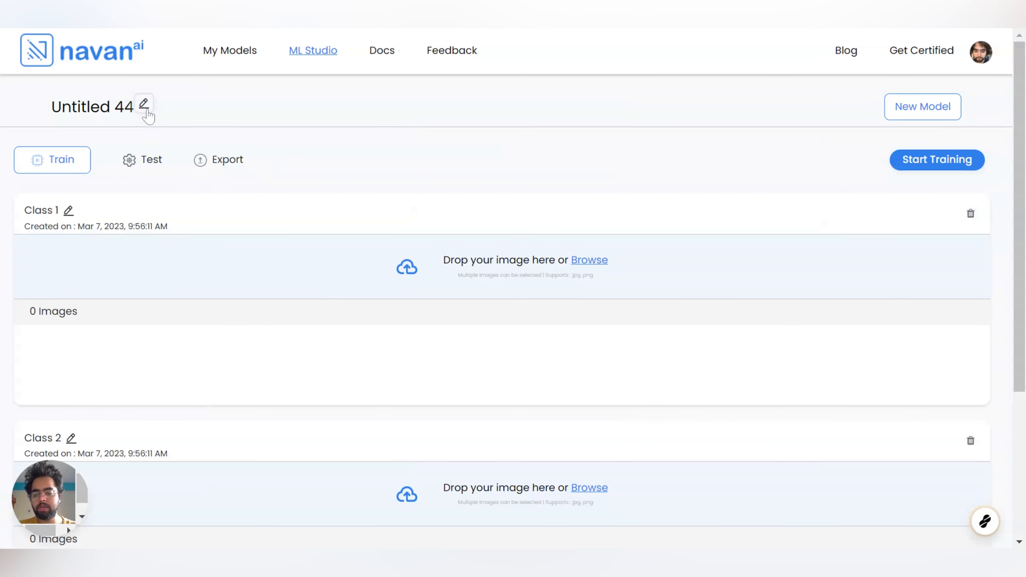
left_click(145, 108)
key("BackSpace")
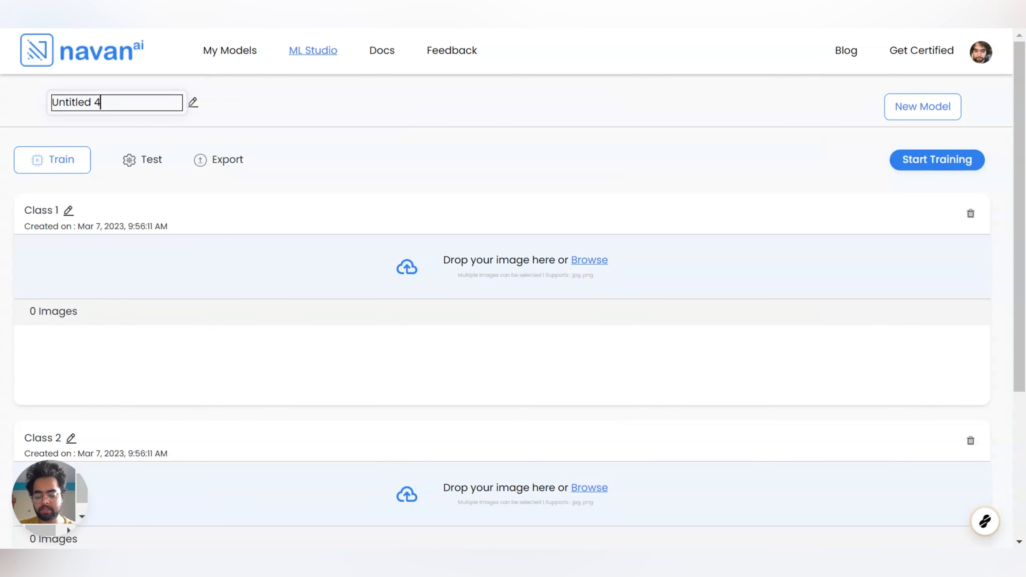
key("ctrl+a")
key("BackSpace")
type("Lumo")
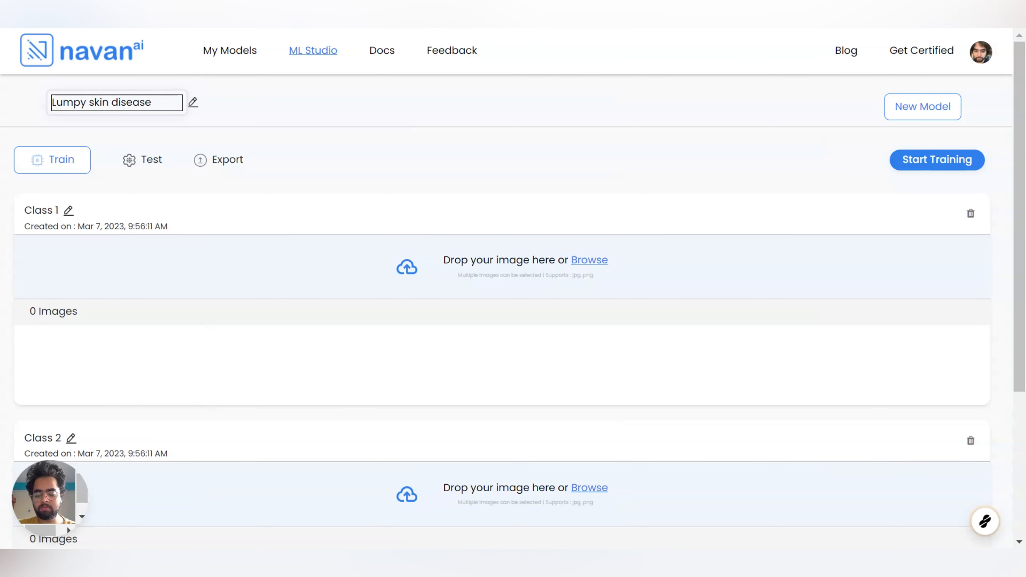
key("Return")
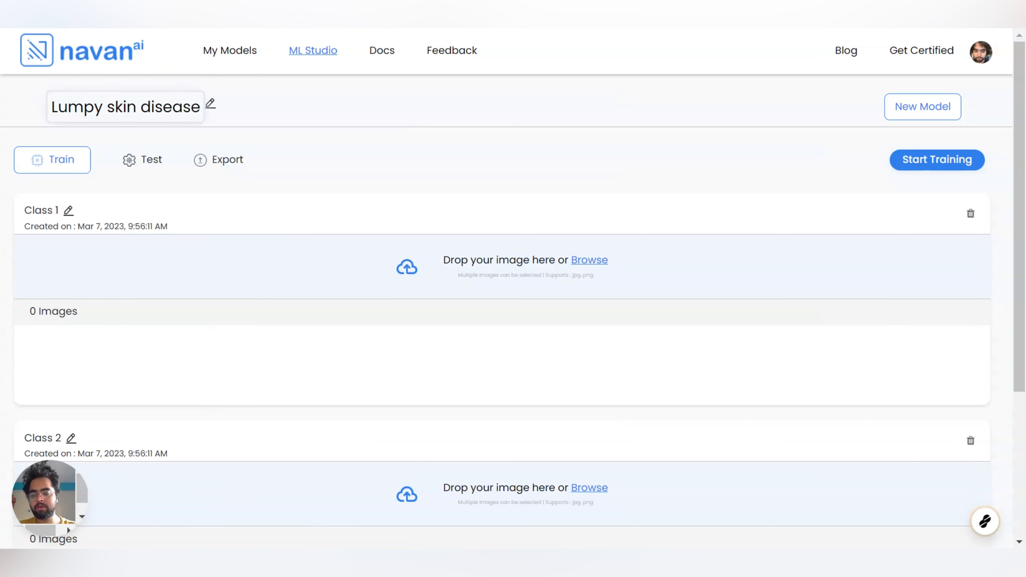
Rename Class 1 as "Lumpy skin".
left_click(68, 210)
left_click_drag(68, 211, 3, 218)
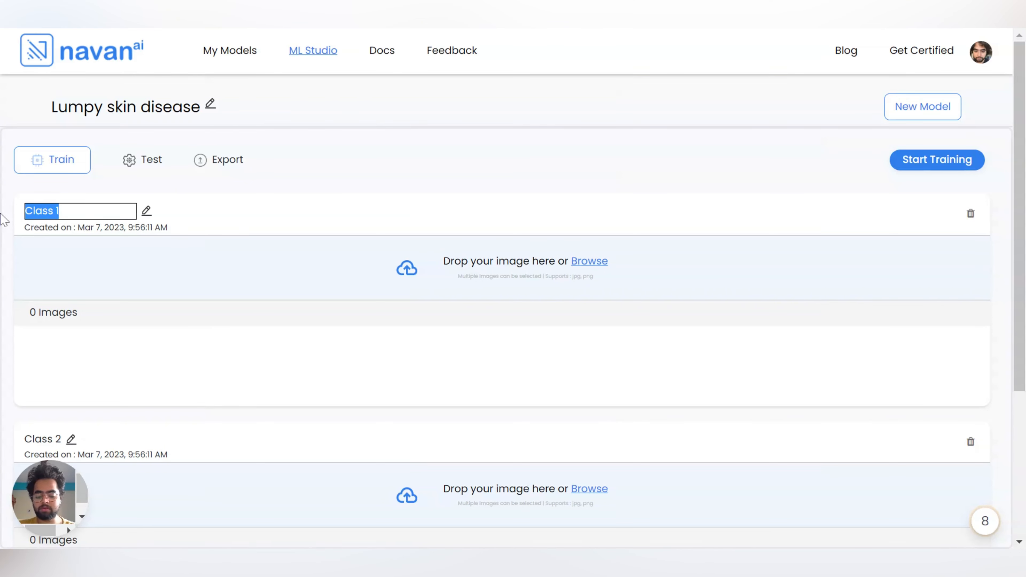
key("BackSpace")
type("Lum")
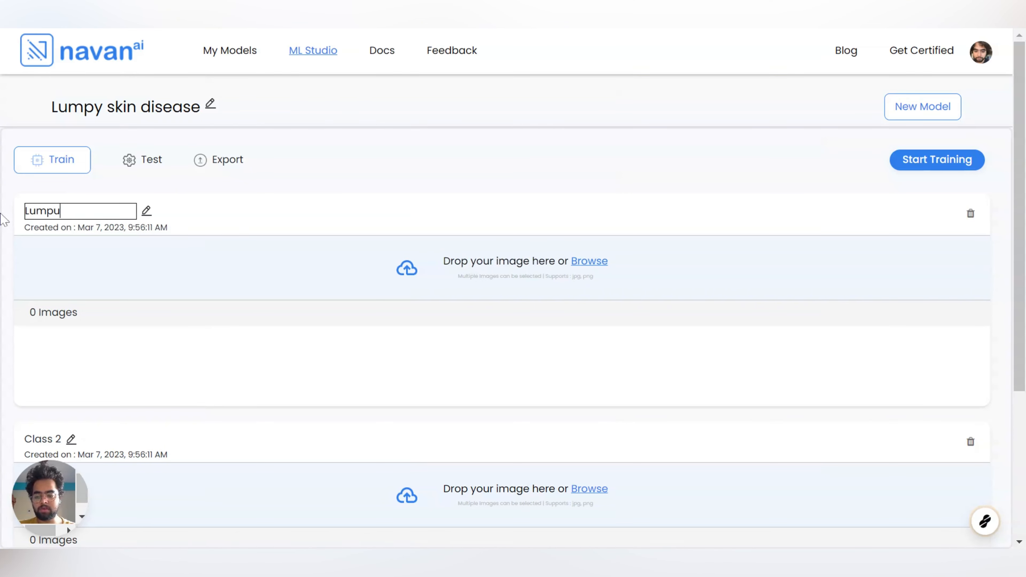
type("pu")
key("BackSpace")
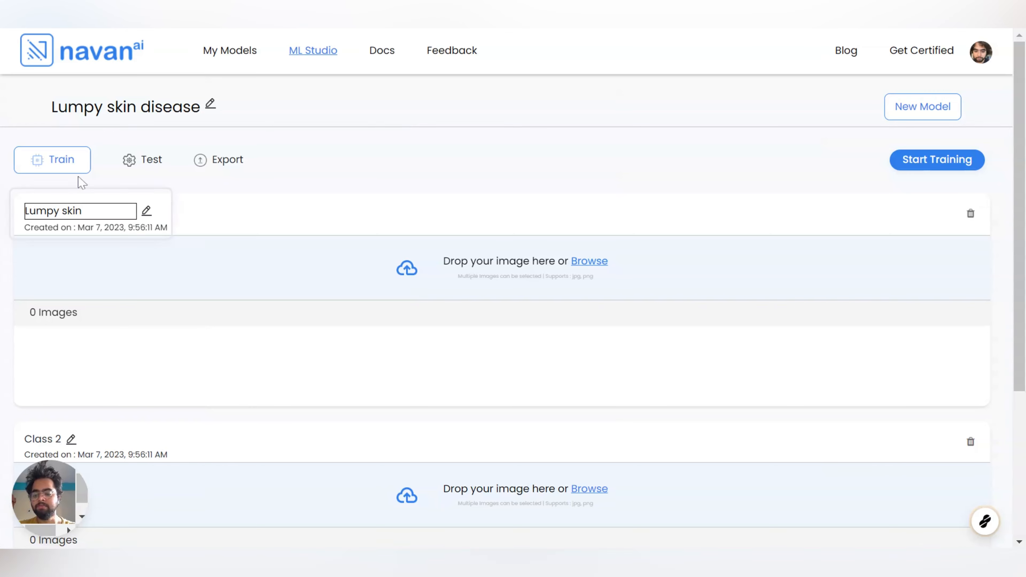
Rename Class 2 as "Normal skin".
scroll(84, 183, "down", 5)
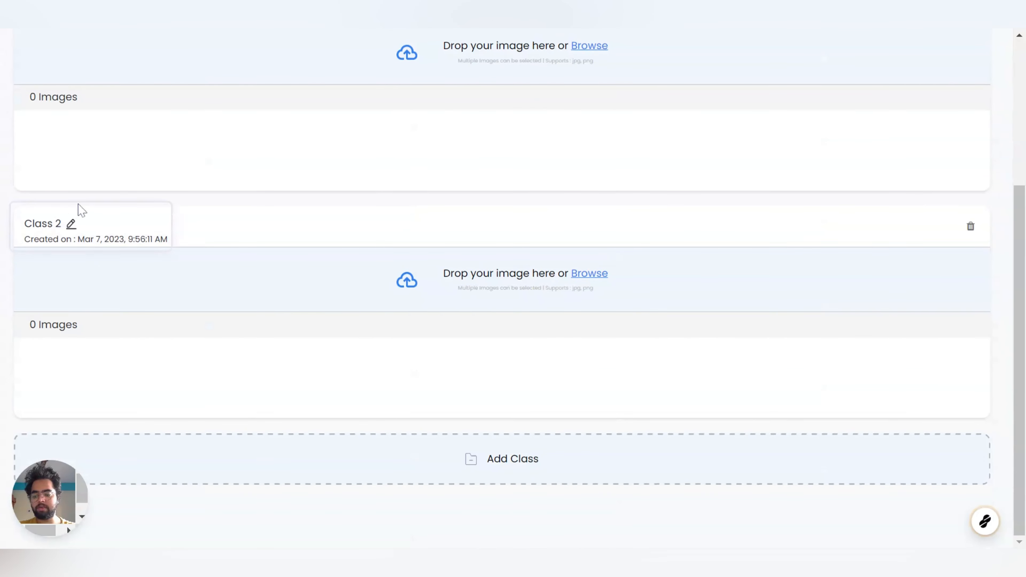
left_click(72, 224)
left_click_drag(65, 225, 3, 233)
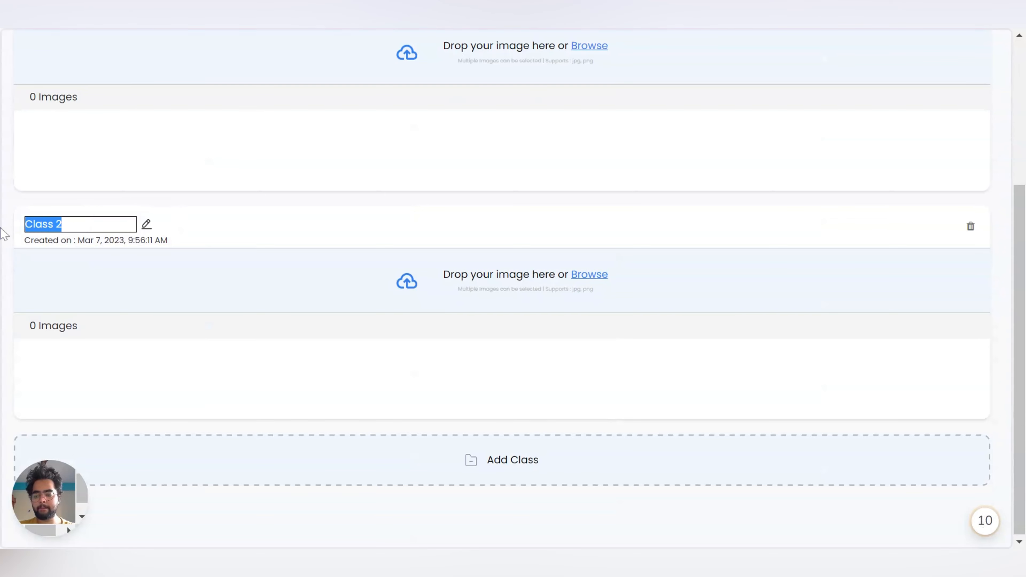
type("Nor")
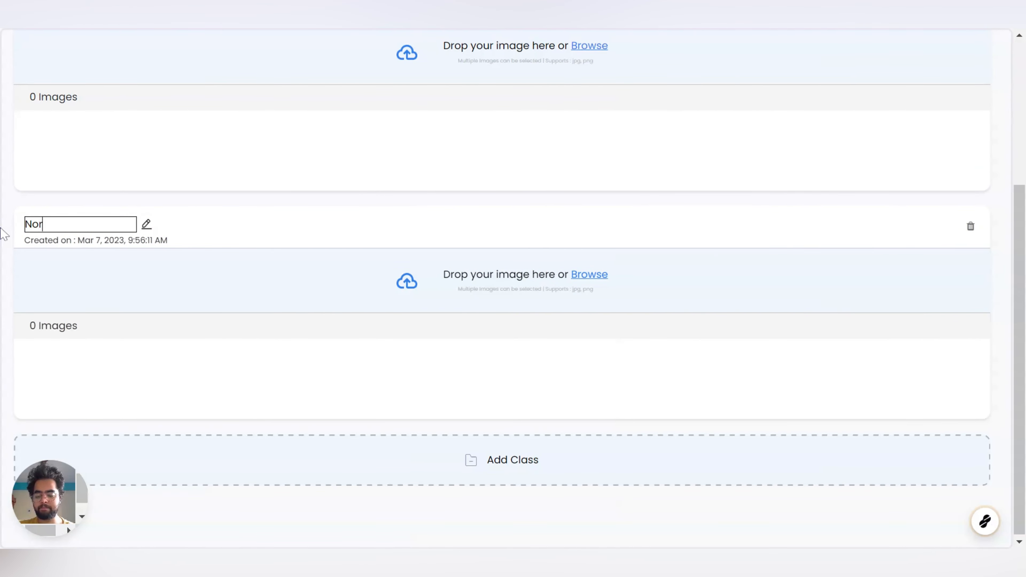
type("mal skim")
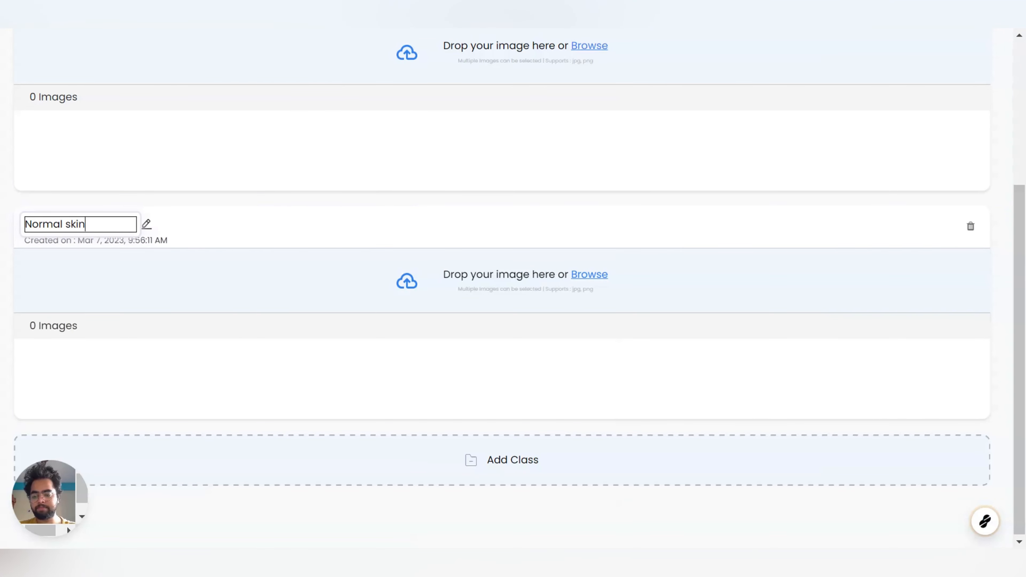
key("Return")
Upload the images of cattle with lumpy skin disease to the Lumpy skin class.
scroll(204, 229, "up", 5)
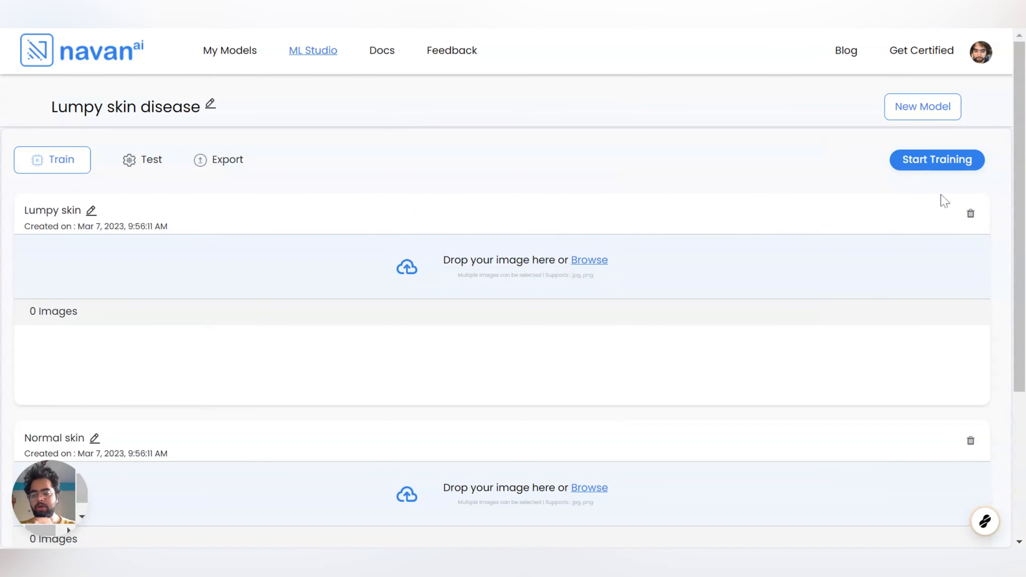
scroll(675, 329, "down", 1)
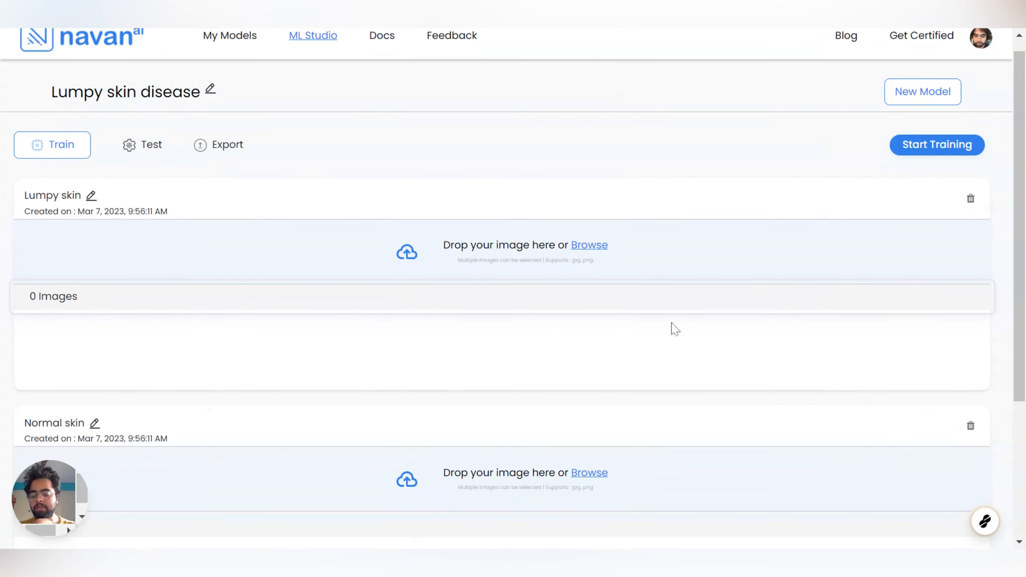
scroll(675, 330, "down", 5)
scroll(910, 321, "up", 5)
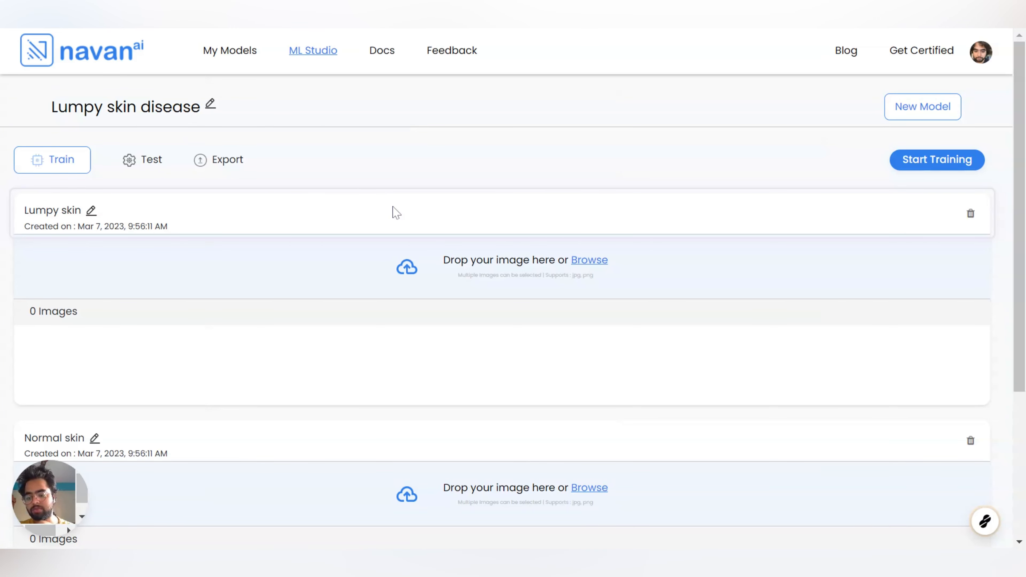
scroll(395, 214, "down", 2)
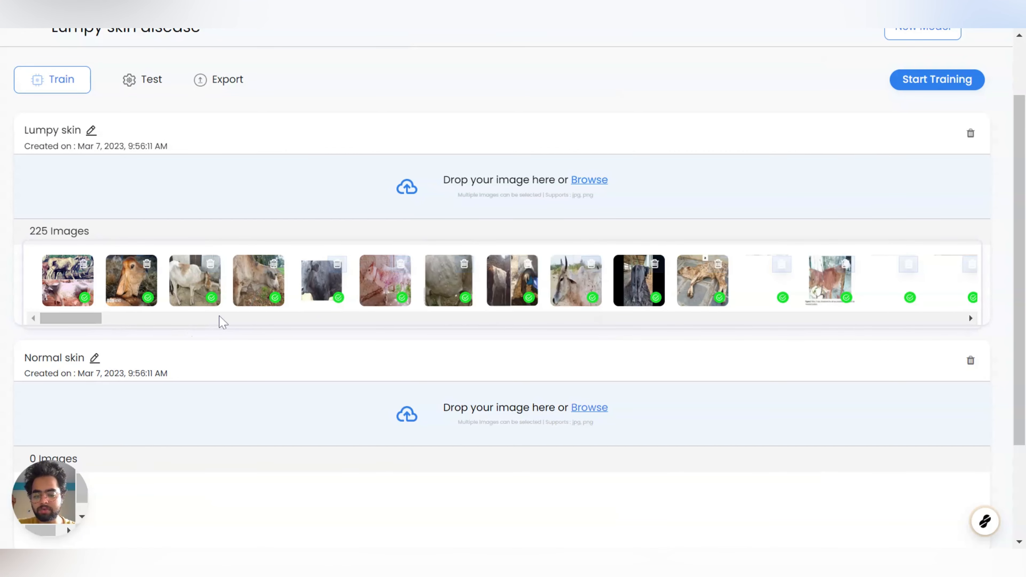
left_click_drag(81, 319, 48, 330)
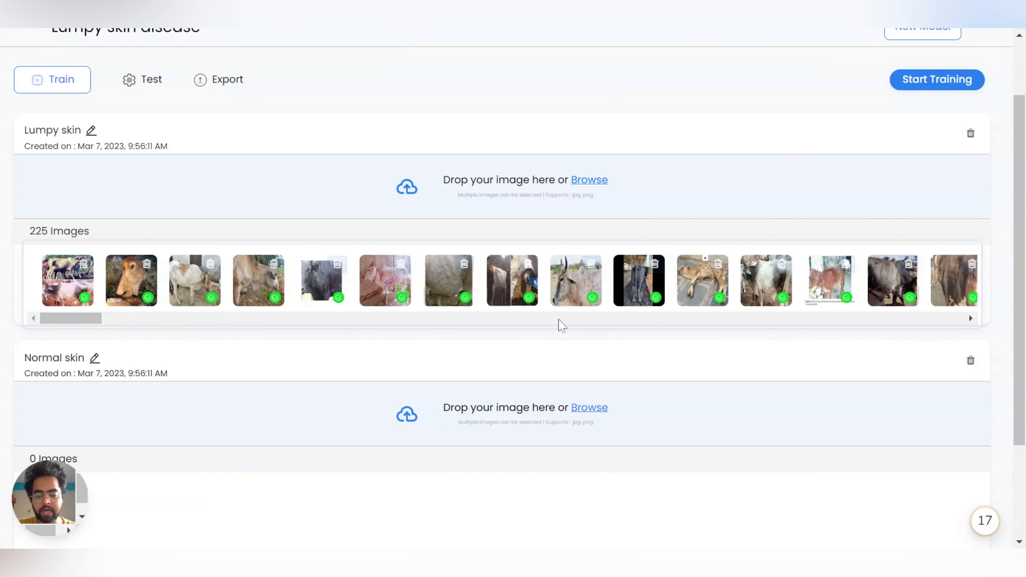
Upload the images of healthy cattle to the Normal skin class.
scroll(584, 332, "down", 3)
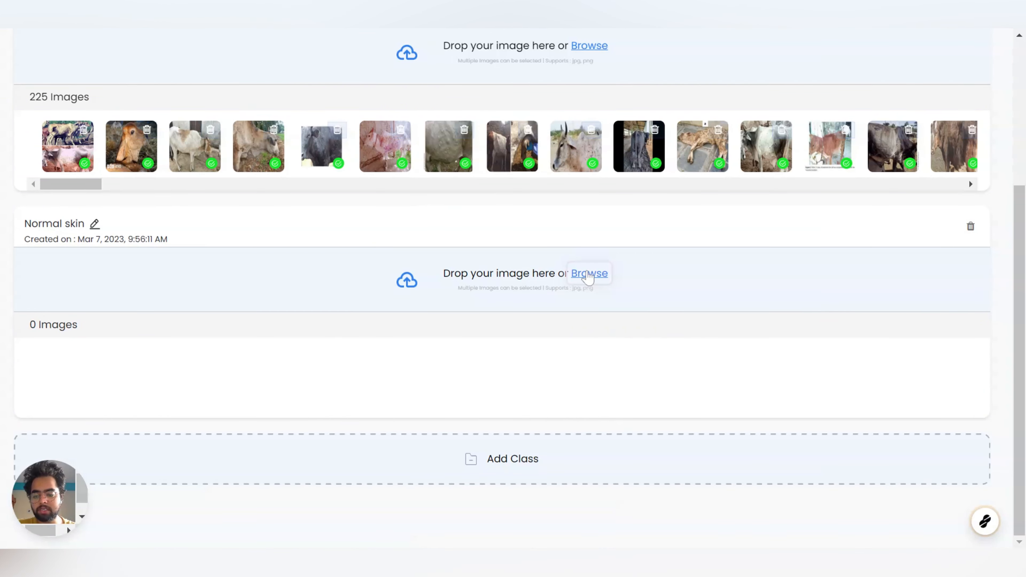
left_click(589, 275)
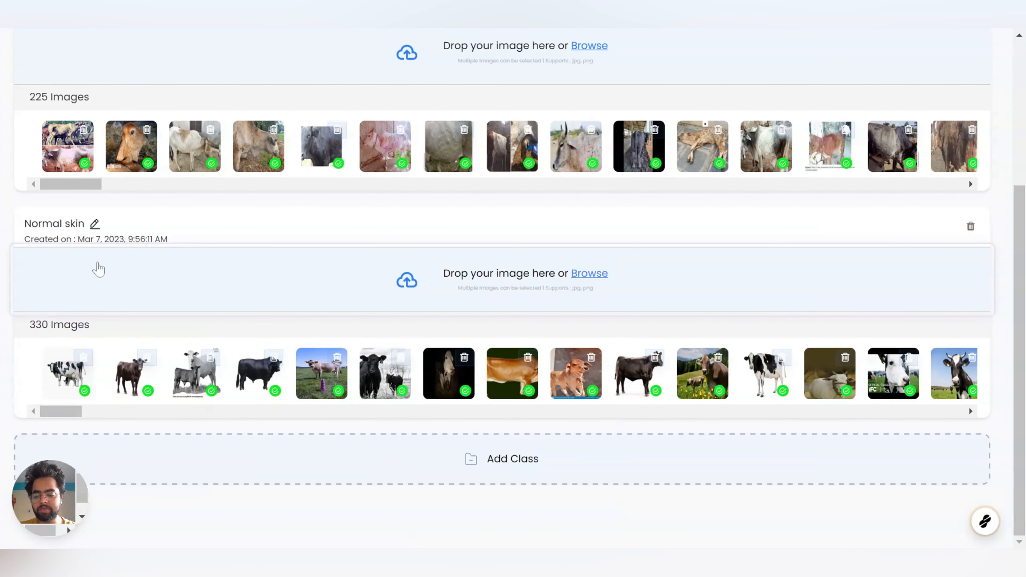
scroll(167, 254, "up", 2)
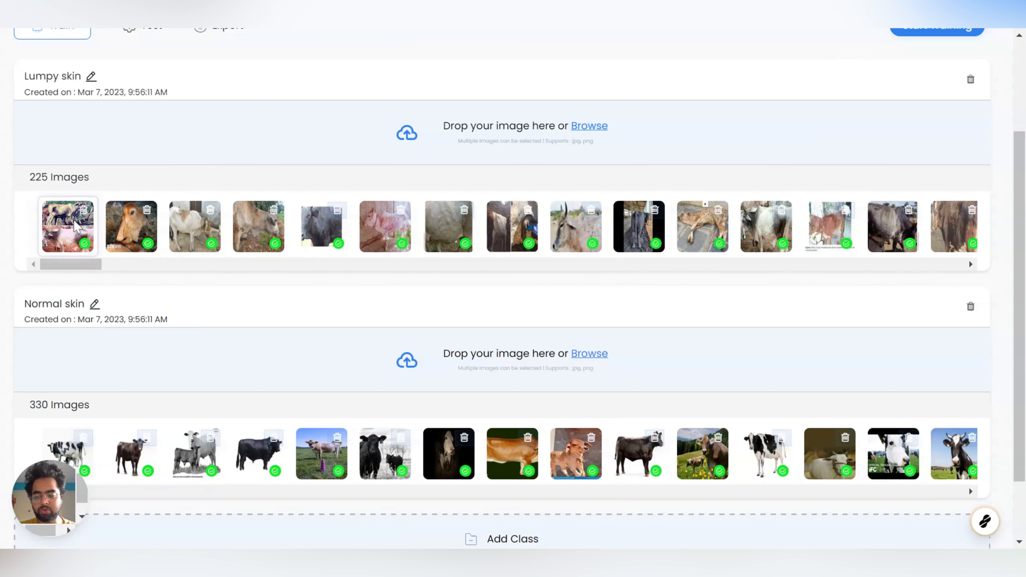
scroll(355, 235, "down", 2)
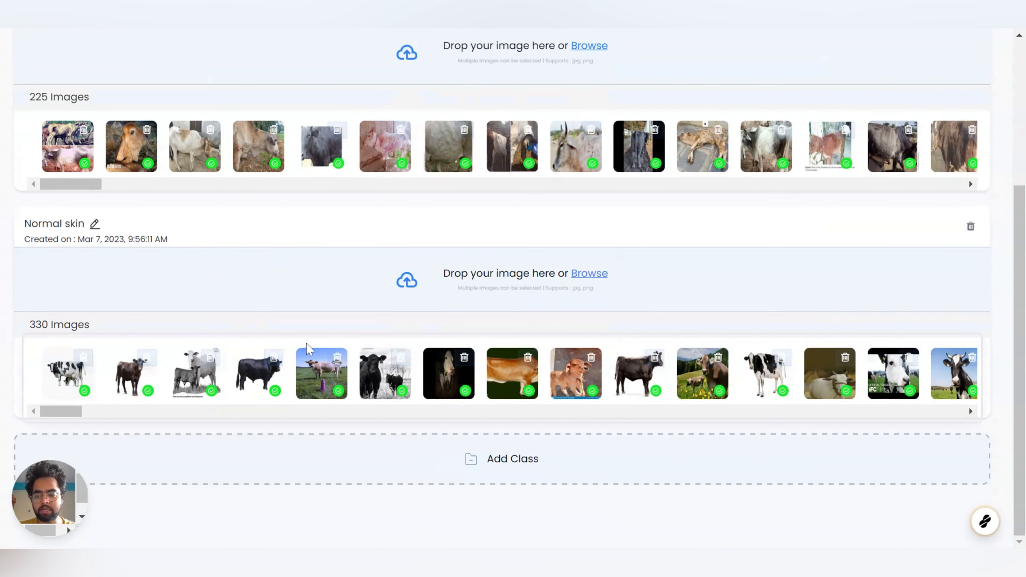
Start training the Lumpy skin disease model and dismiss the training notice.
scroll(657, 321, "up", 5)
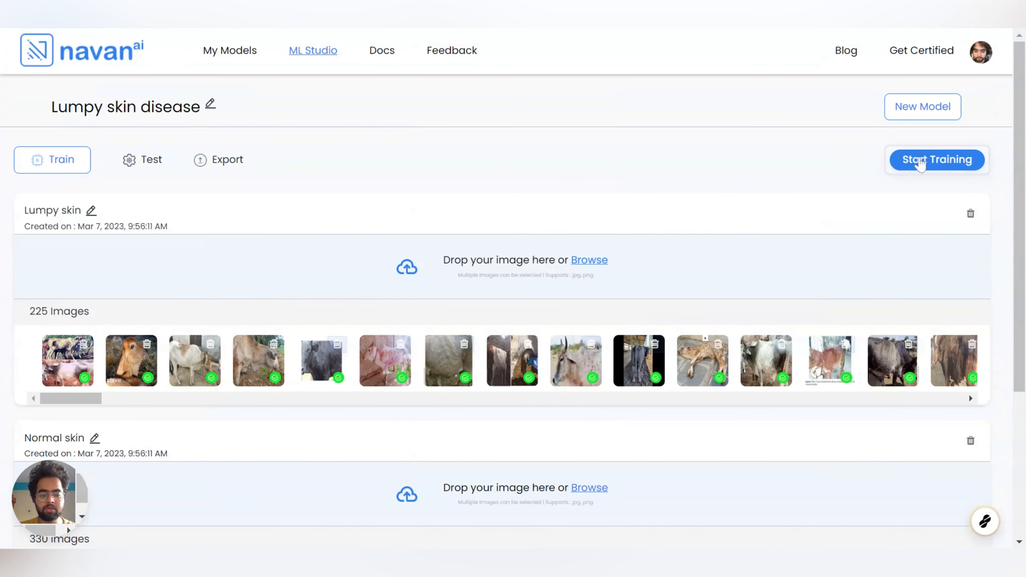
left_click(921, 161)
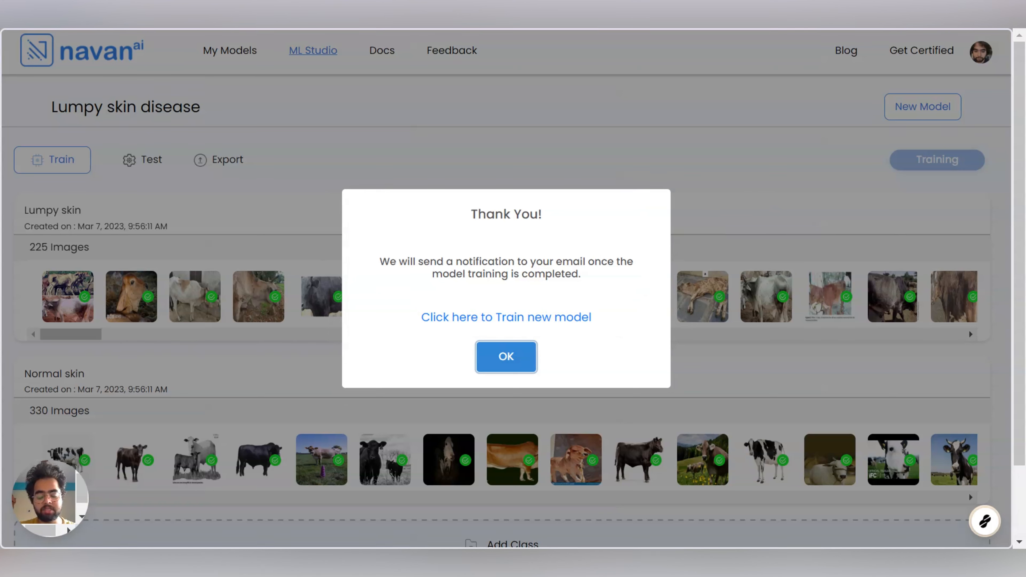
scroll(699, 223, "down", 2)
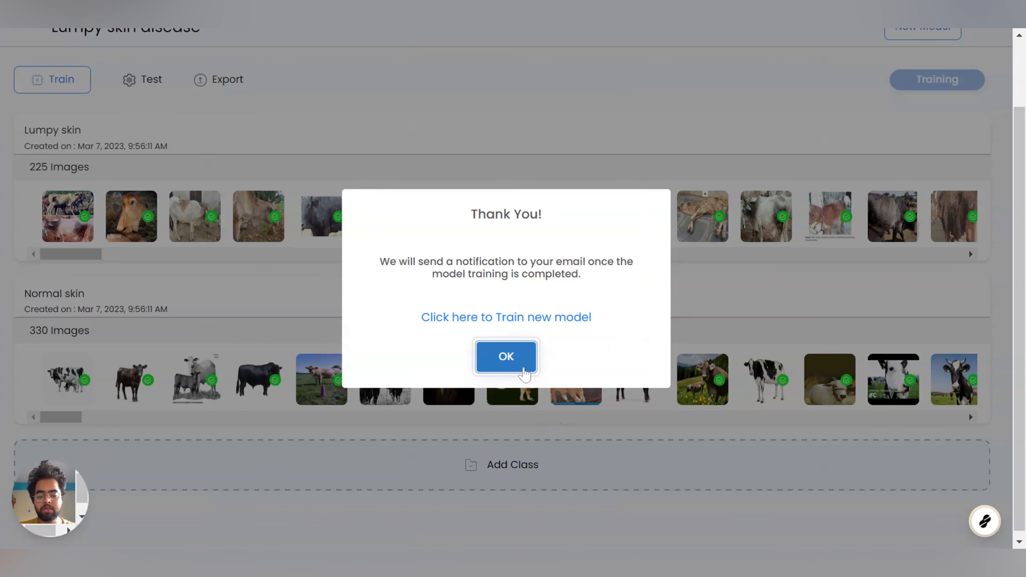
left_click(506, 357)
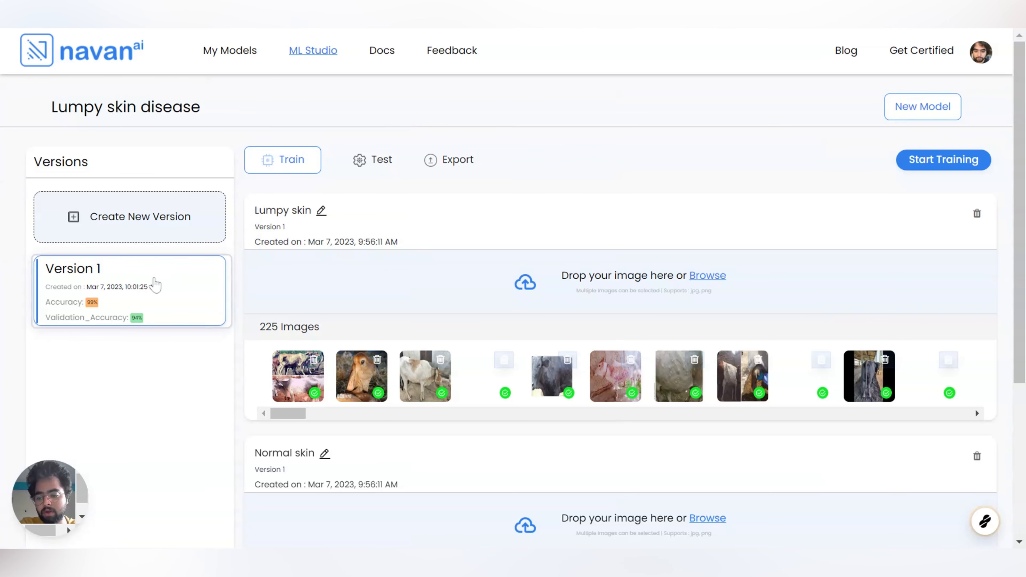
Open the details of Version 1 and review its classes, accuracy and loss metrics, and dataset split.
left_click(155, 285)
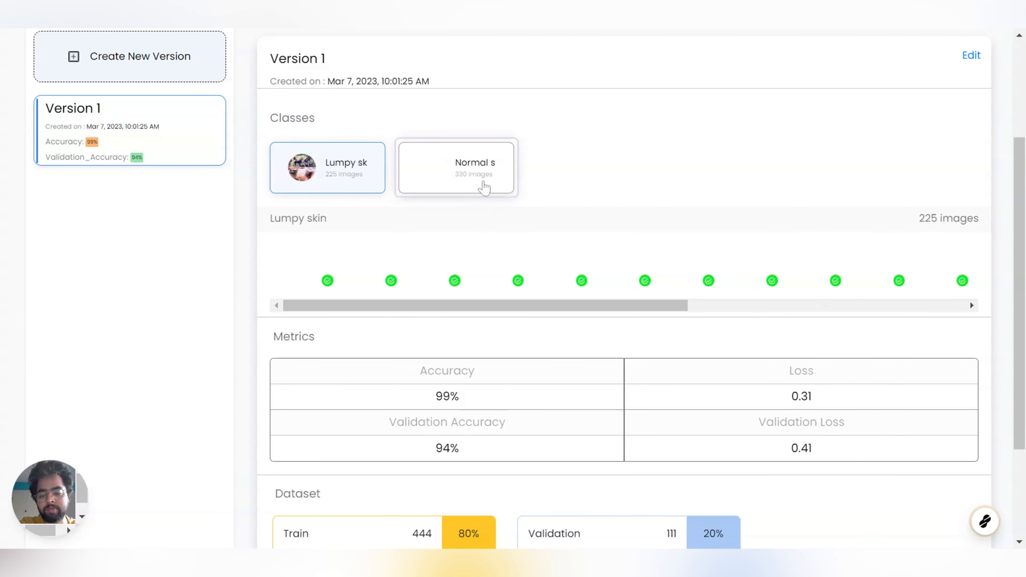
scroll(468, 274, "down", 3)
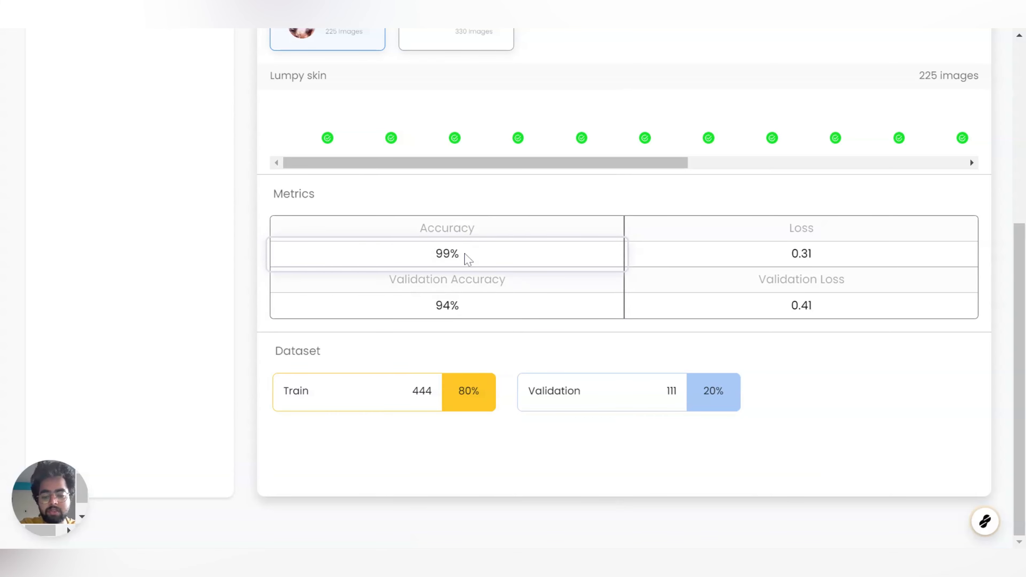
scroll(444, 254, "up", 8)
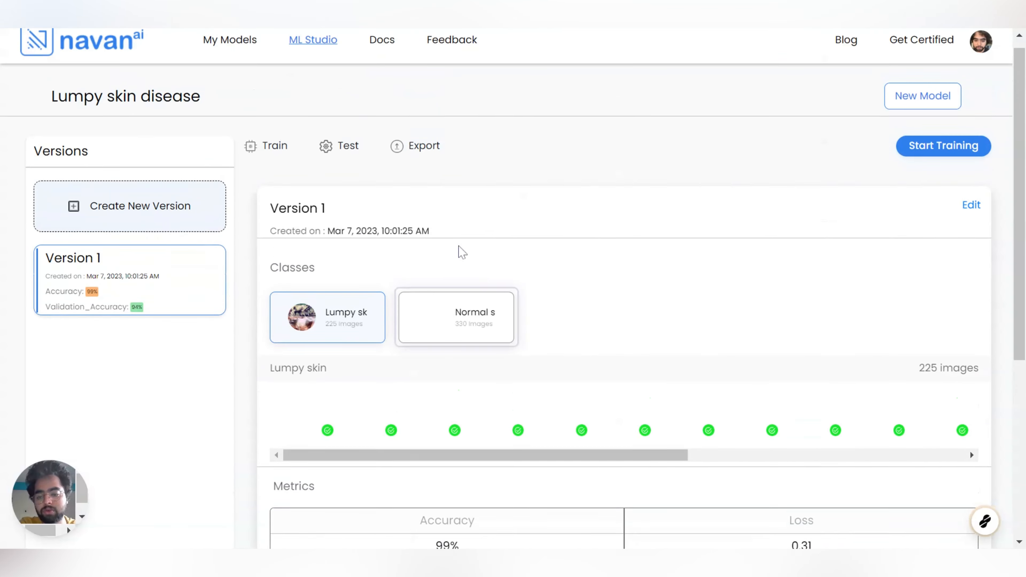
Prepare the test environment for Version 1 and run predictions on a brown calf image and a white cow image.
left_click(356, 166)
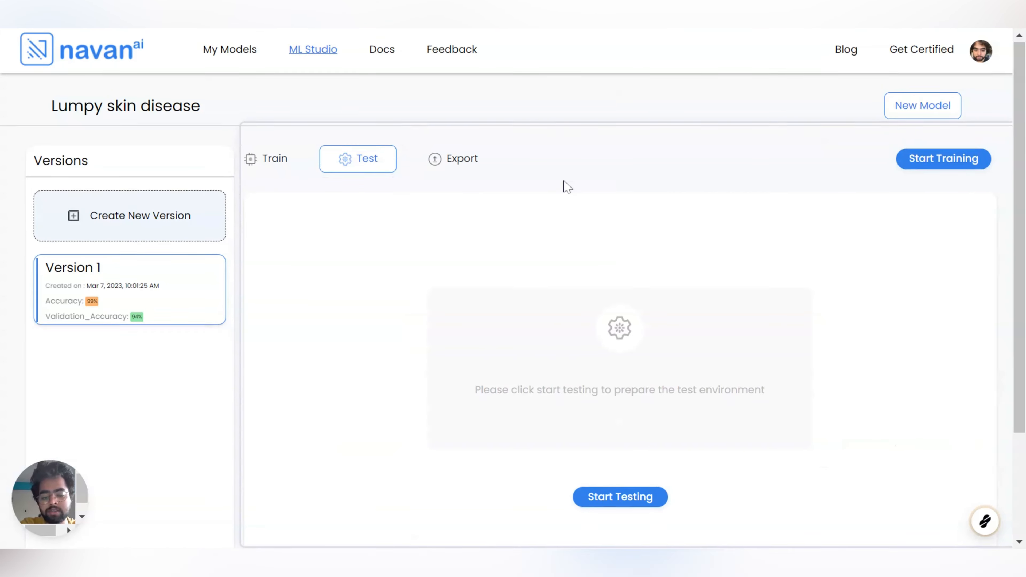
scroll(565, 185, "down", 2)
left_click(601, 422)
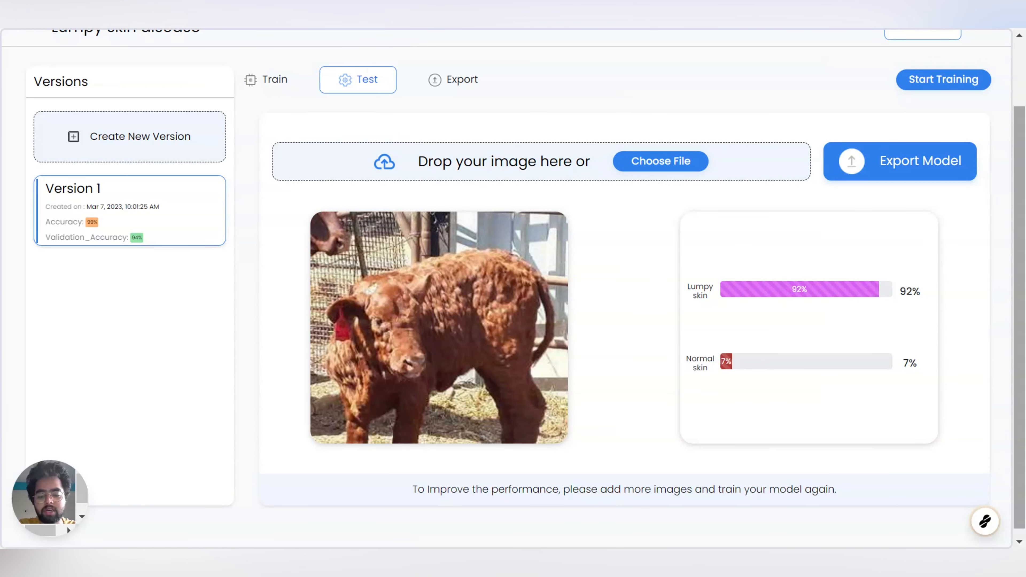
left_click(687, 166)
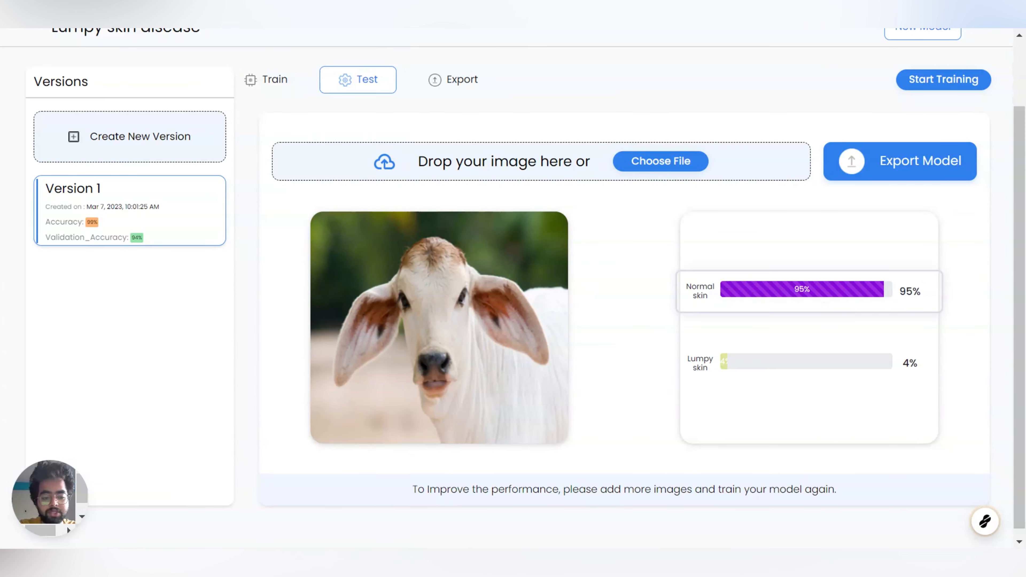
Open the model's export options and read the instructions for loading and using the downloaded model files.
scroll(430, 153, "up", 2)
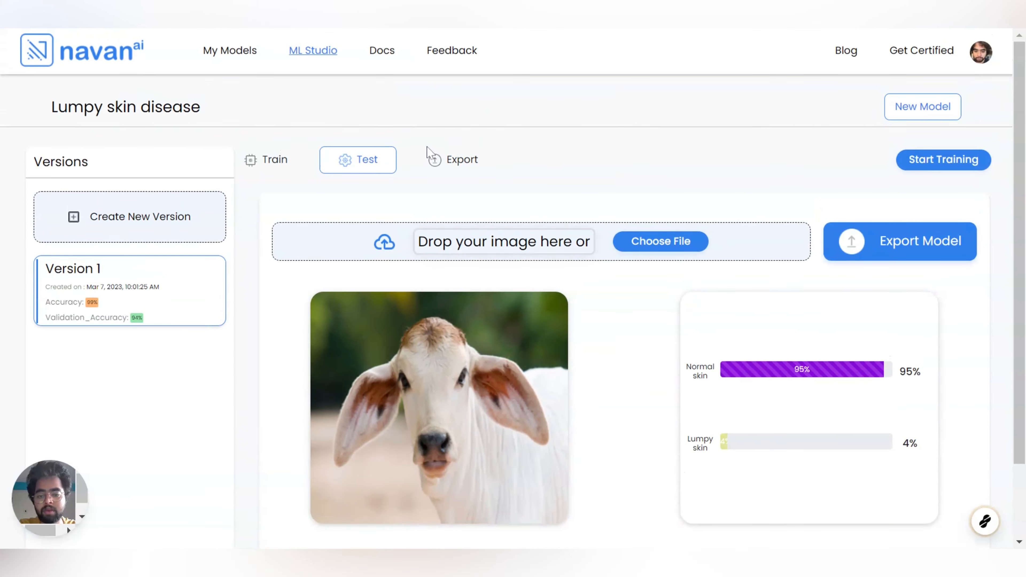
left_click(448, 166)
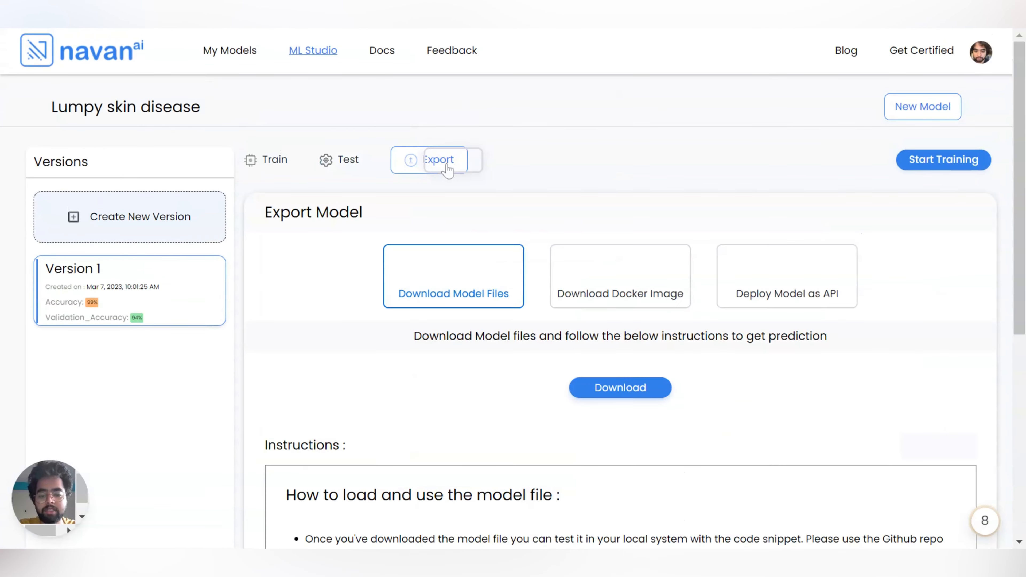
scroll(935, 161, "down", 2)
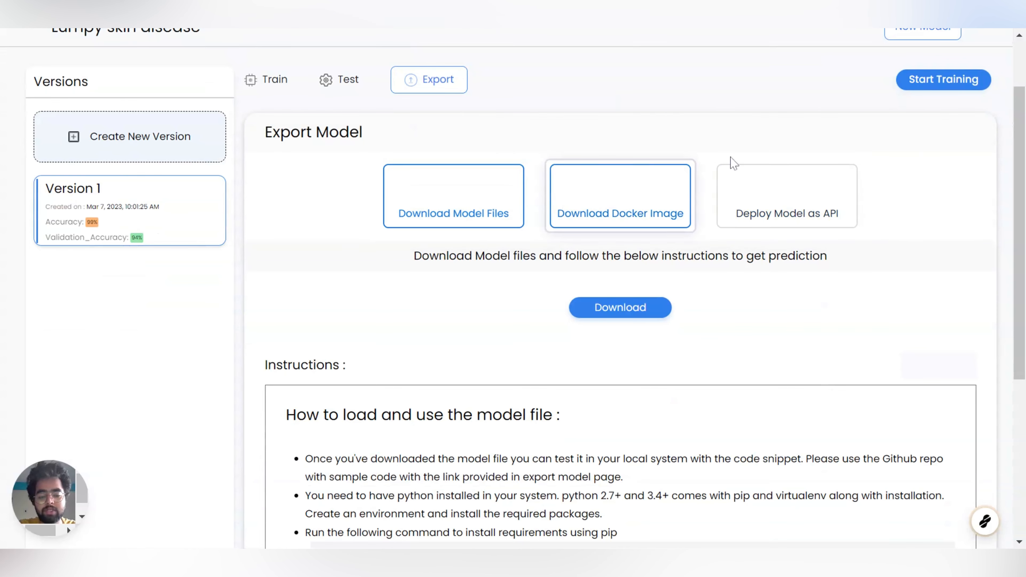
scroll(922, 271, "down", 4)
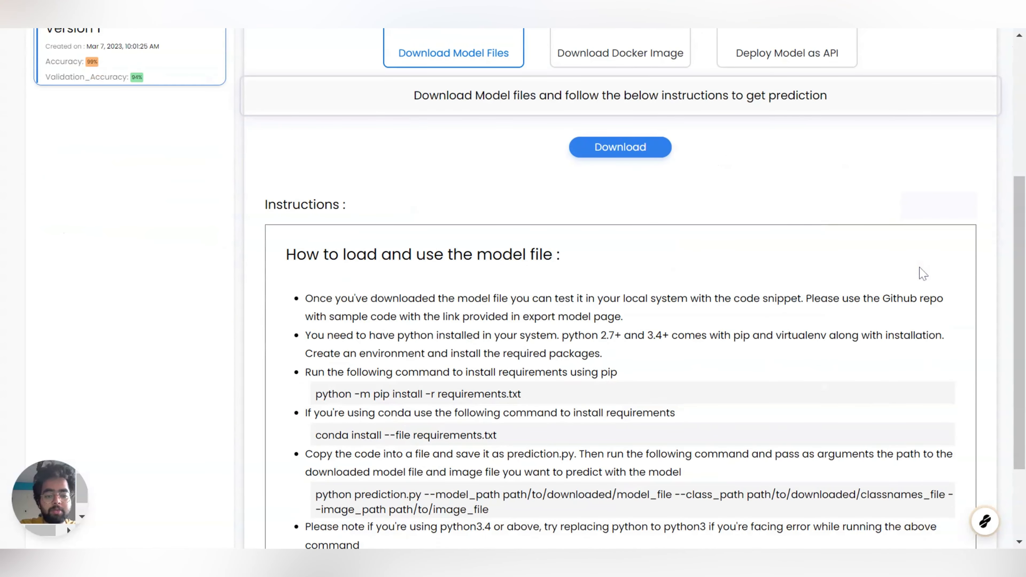
Show the Docker image download option for exporting Version 1 of the model.
scroll(916, 270, "up", 2)
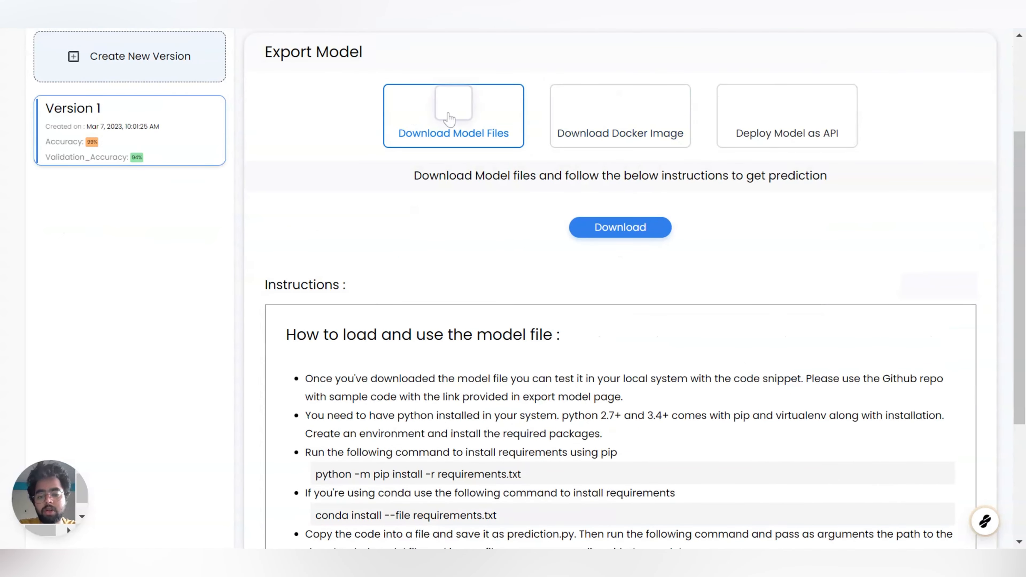
left_click(608, 121)
scroll(877, 305, "up", 4)
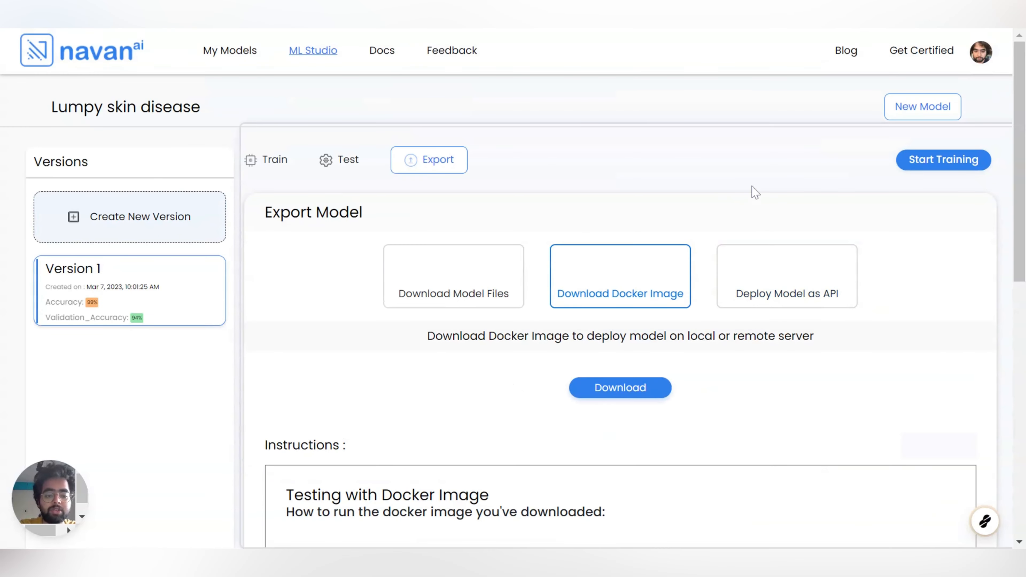
Switch the export method to deploying the model as an API and review what that option offers.
left_click(791, 273)
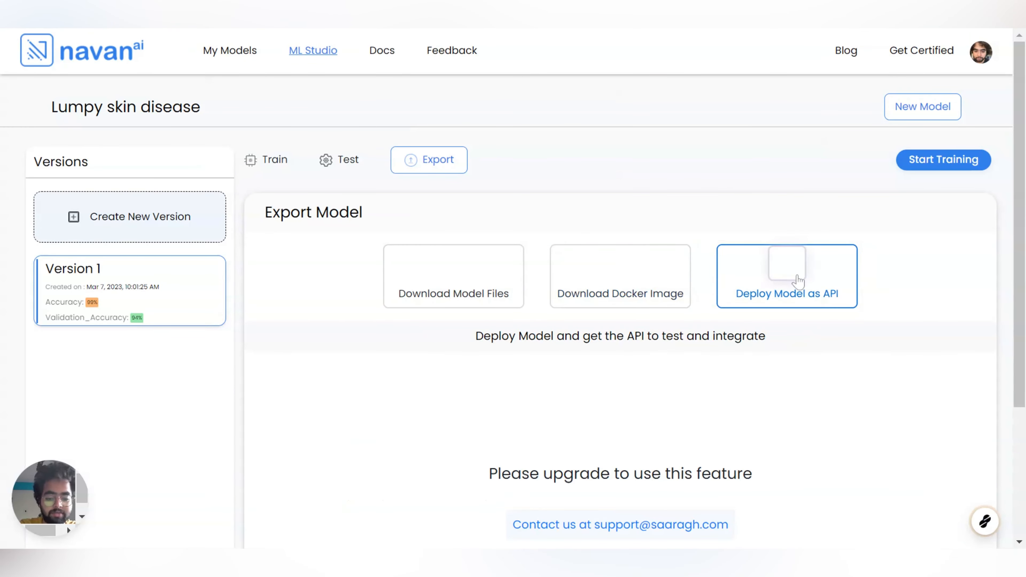
scroll(793, 314, "down", 4)
scroll(793, 314, "up", 2)
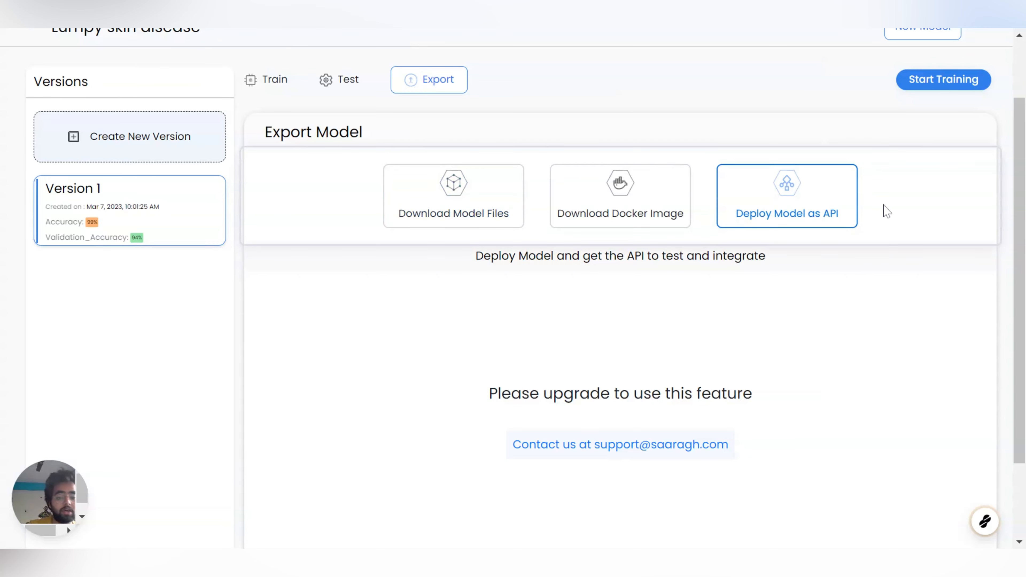
scroll(653, 218, "down", 3)
scroll(474, 201, "up", 5)
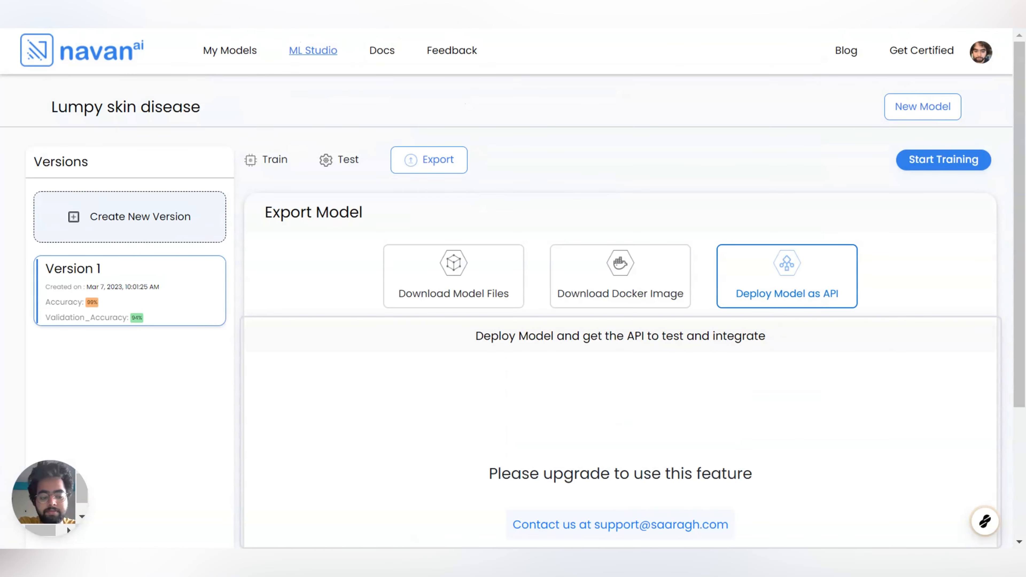
mouse_move(983, 524)
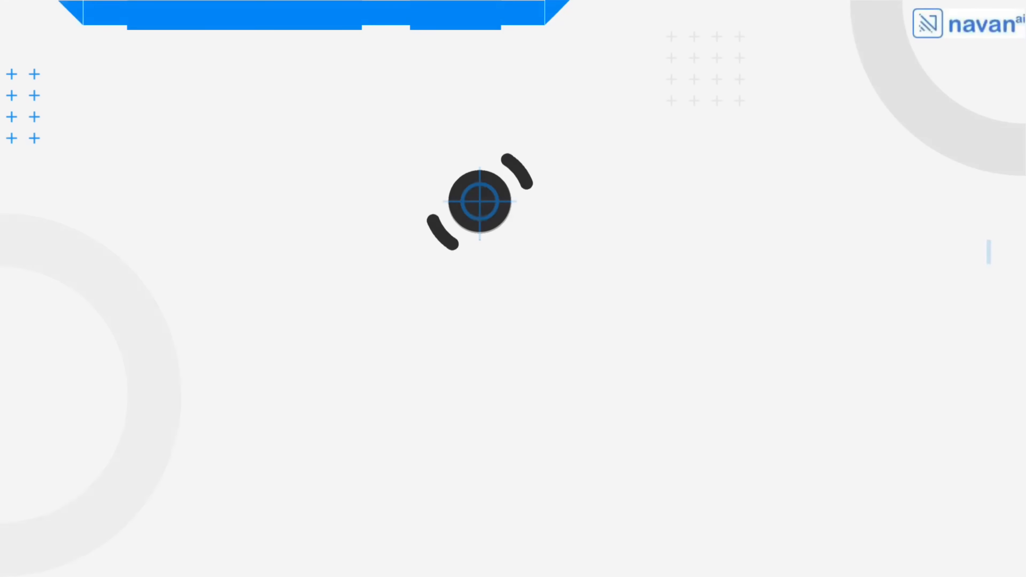